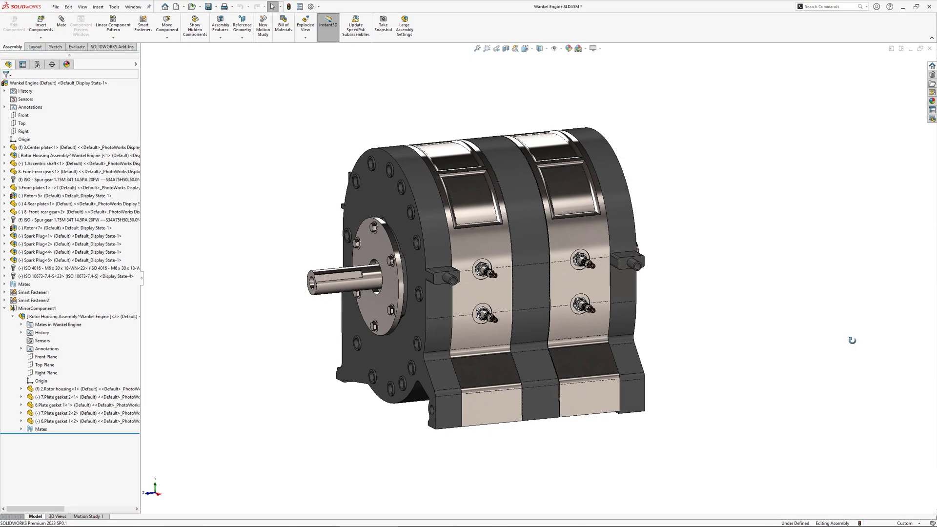
# Orbit the Wankel Engine assembly in SOLIDWORKS to a new viewing angle
pyautogui.moveTo(849, 339)
pyautogui.mouseDown(button='middle')
pyautogui.moveTo(800, 335)
pyautogui.moveTo(841, 347)
pyautogui.mouseUp(button='middle')
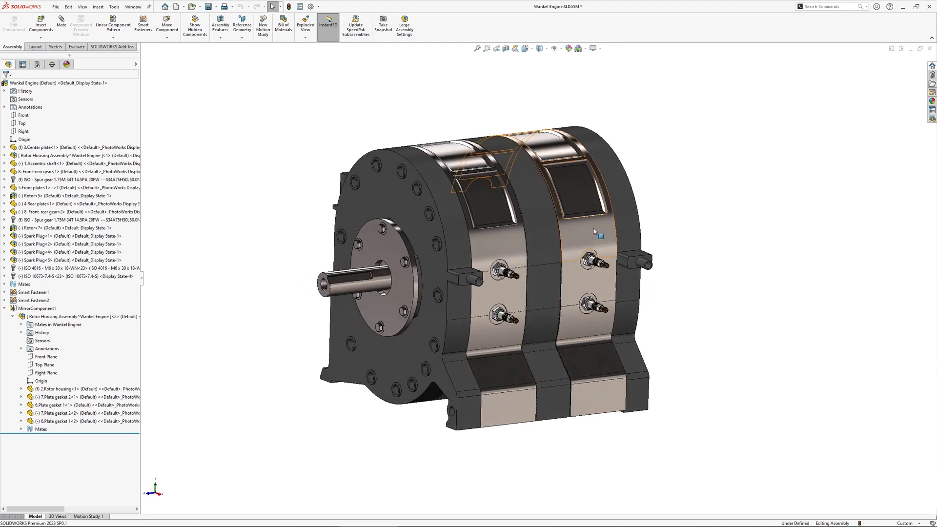
# Open the rotor housing as its own part and orbit it to a near-front view
pyautogui.rightClick(596, 229)
pyautogui.click(602, 200)
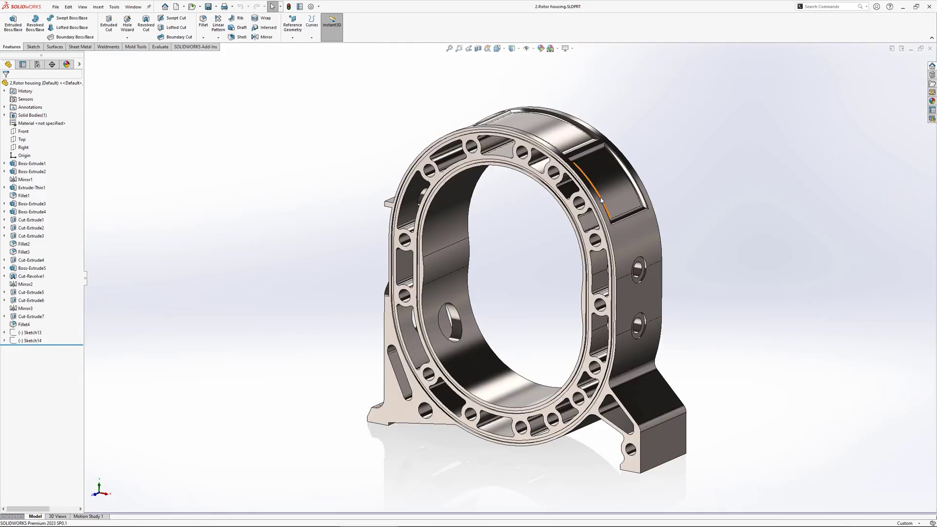
pyautogui.moveTo(687, 300); pyautogui.dragTo(705, 286, button='middle')
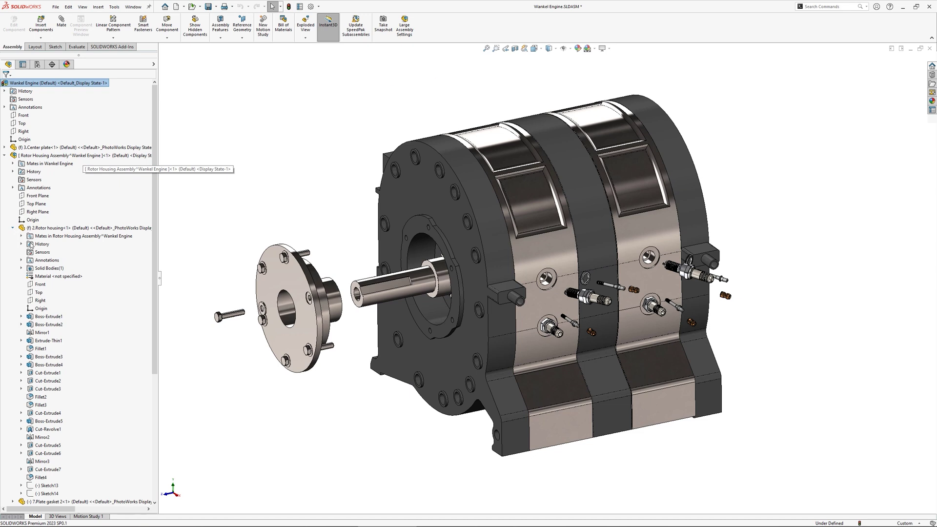
# Expand Cut-Extrude7 in the FeatureManager, show Sketch12, then clear the selection
pyautogui.scroll(-3, 123, 382)
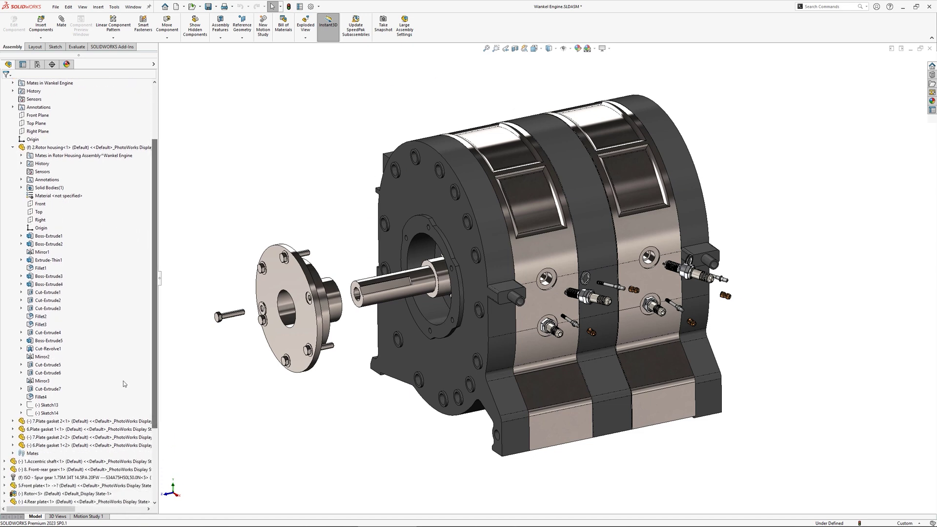
pyautogui.click(21, 389)
pyautogui.click(50, 397)
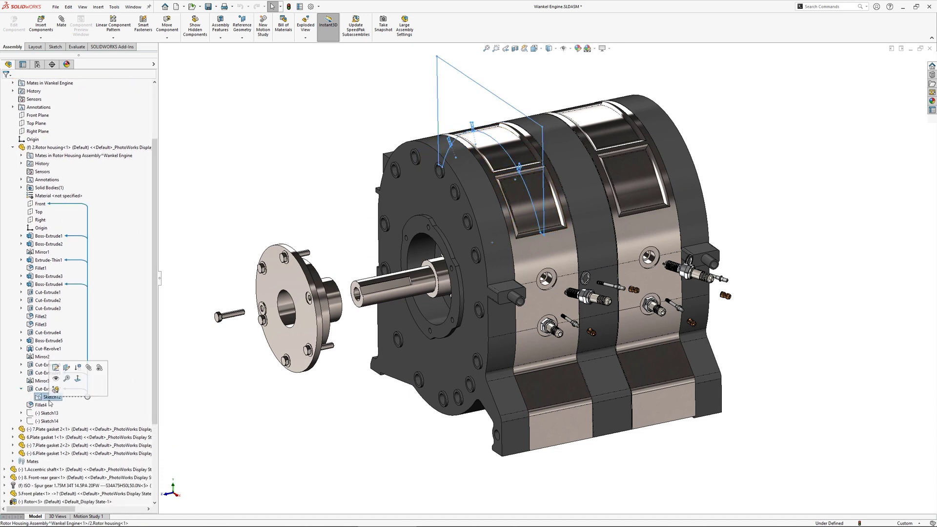
pyautogui.click(293, 188)
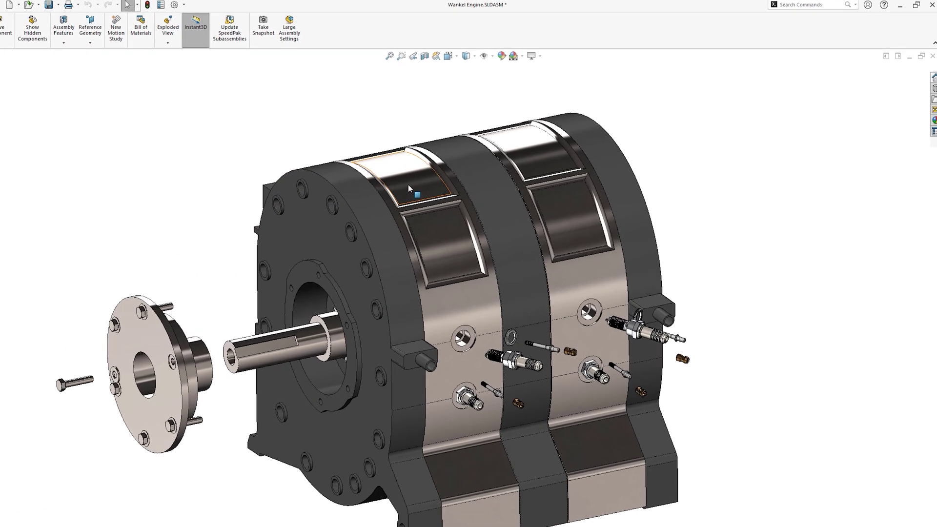
# Trace a housing face through the breadcrumb to Cut-Extrude7, then select the middle rotor housing
pyautogui.click(409, 188)
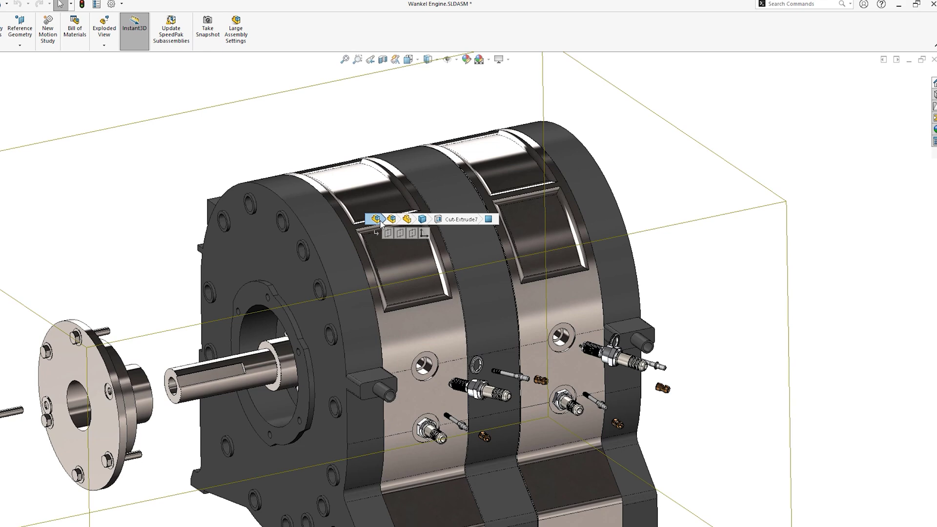
pyautogui.click(393, 219)
pyautogui.click(408, 220)
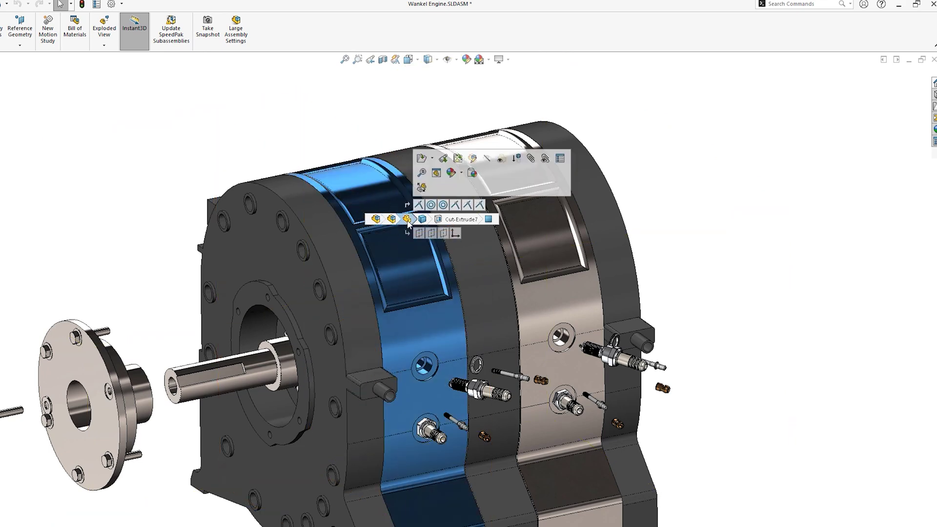
pyautogui.click(446, 221)
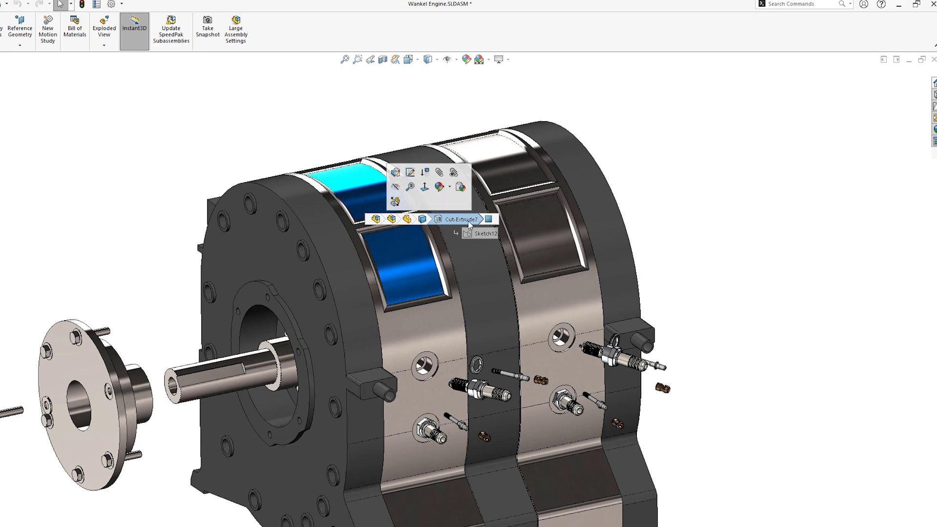
pyautogui.click(412, 220)
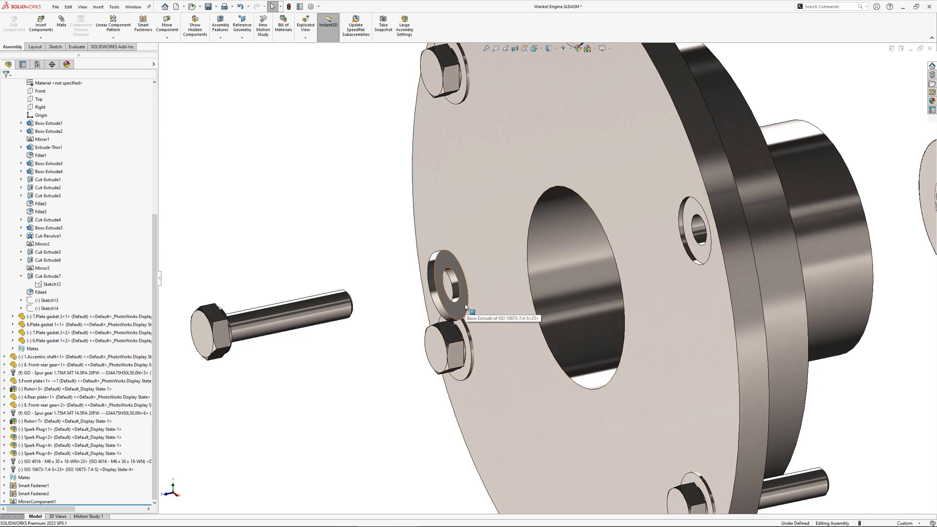
# Mate the ISO 10673 washer concentrically into the flange's empty bolt hole and seat it
pyautogui.keyDown('alt'); pyautogui.moveTo(466, 307); pyautogui.dragTo(702, 258); pyautogui.keyUp('alt')
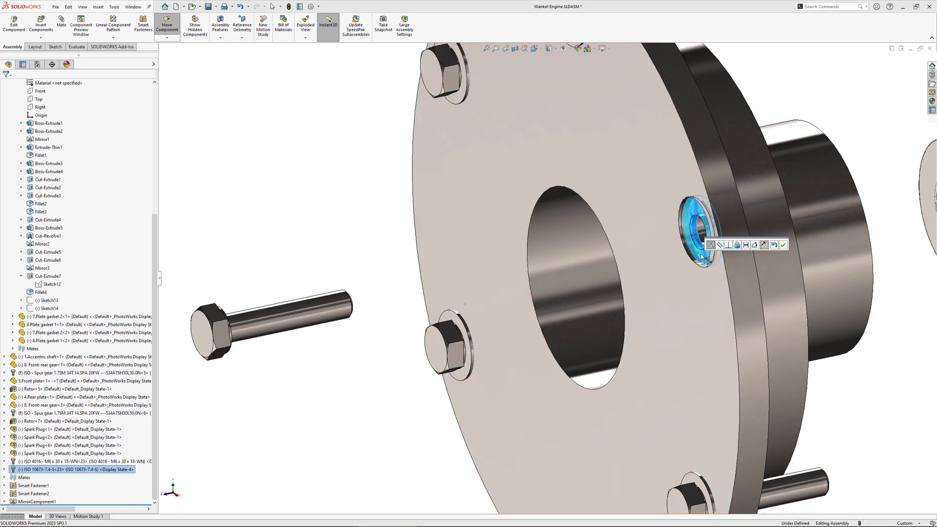
pyautogui.click(784, 245)
pyautogui.scroll(-3, 688, 247)
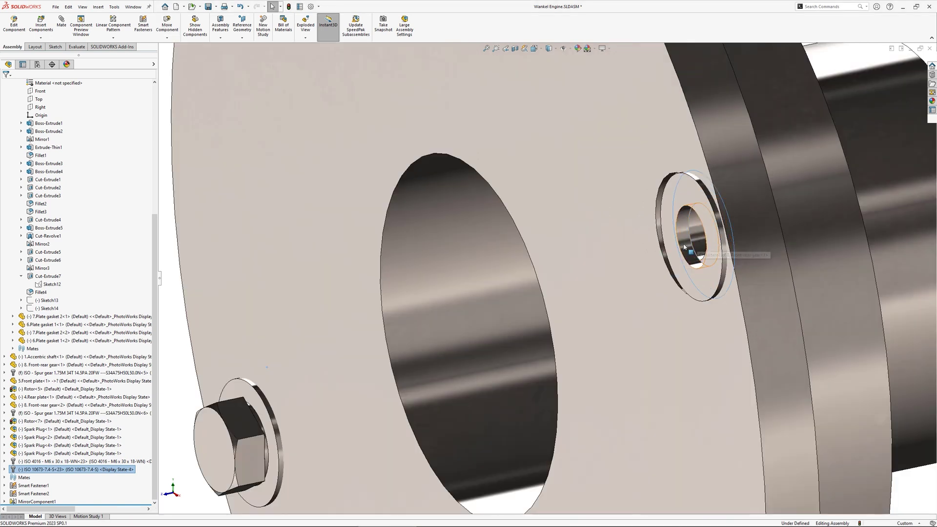
pyautogui.keyDown('alt'); pyautogui.moveTo(685, 247); pyautogui.dragTo(694, 237); pyautogui.keyUp('alt')
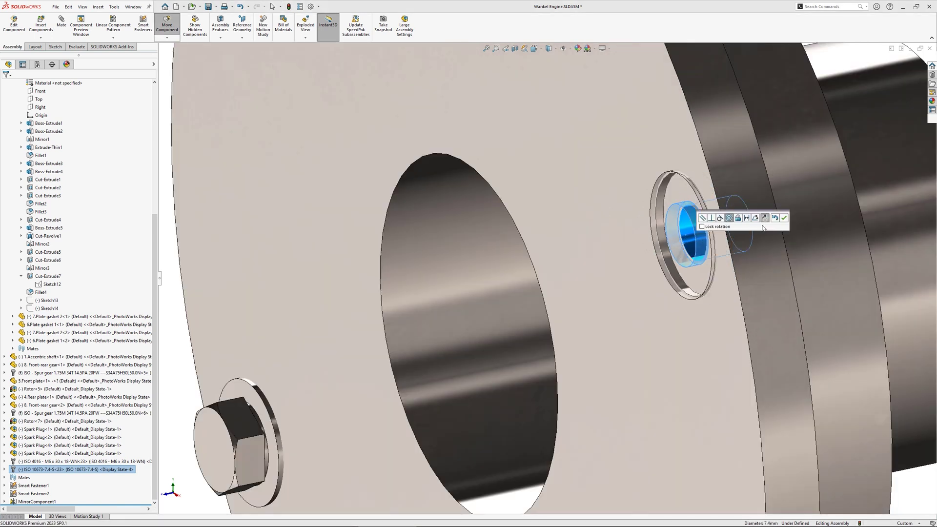
pyautogui.click(784, 220)
pyautogui.scroll(5, 596, 328)
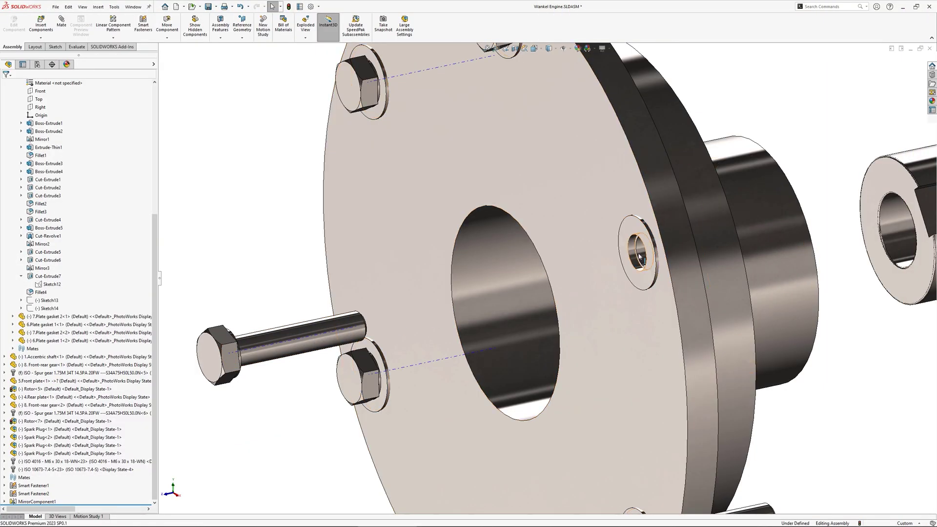
# Make the M6 bolt shank concentric with the flange bolt hole
pyautogui.click(640, 257)
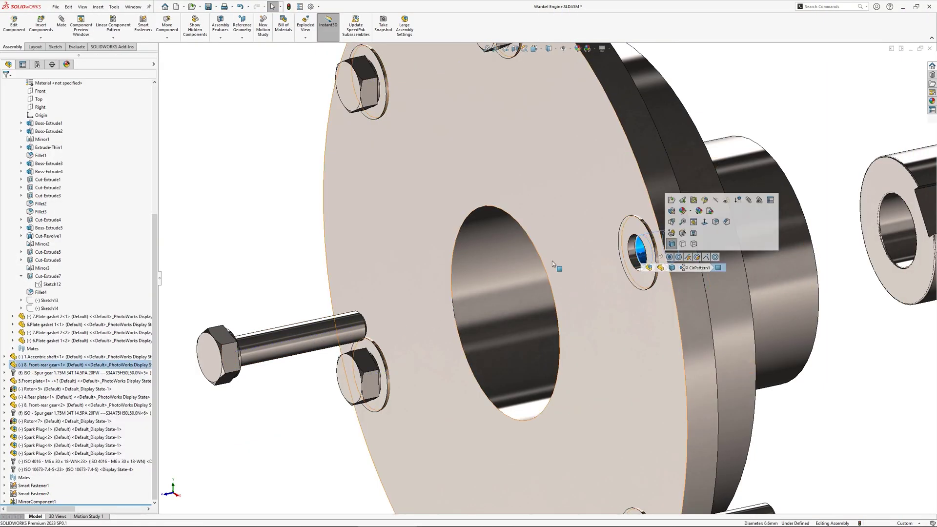
pyautogui.keyDown('ctrl'); pyautogui.click(322, 332); pyautogui.keyUp('ctrl')
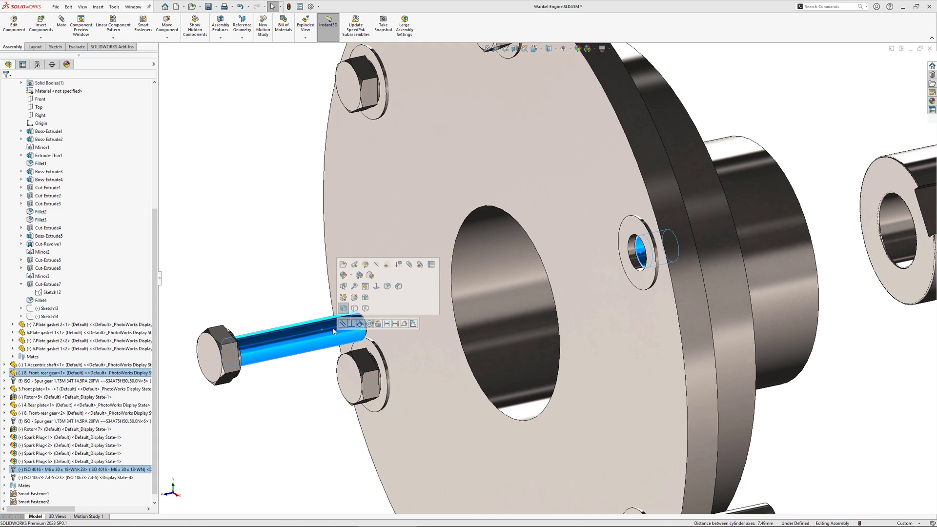
pyautogui.click(369, 324)
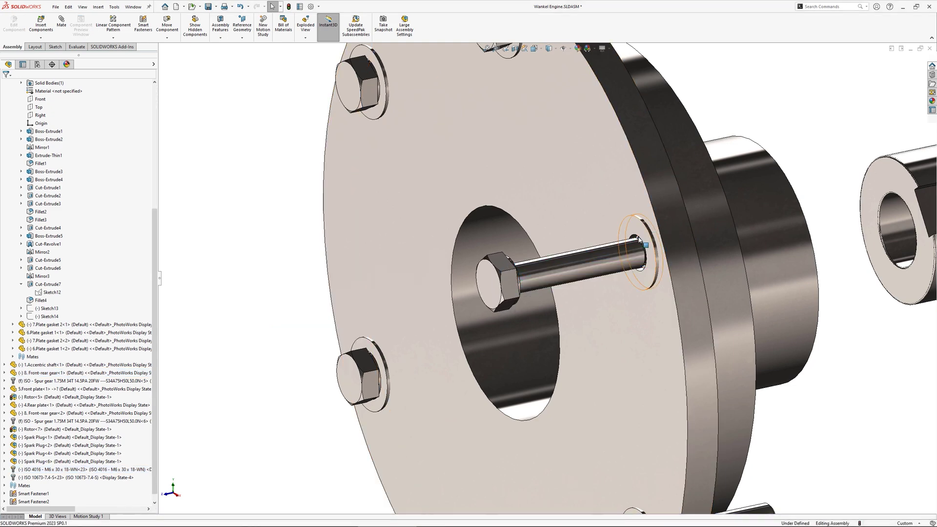
pyautogui.scroll(-5, 617, 222)
# Seat the bolt head coincident on the washer, then open the Customize settings
pyautogui.click(617, 223)
pyautogui.moveTo(612, 231); pyautogui.dragTo(337, 307, button='middle')
pyautogui.keyDown('ctrl'); pyautogui.click(334, 298); pyautogui.keyUp('ctrl')
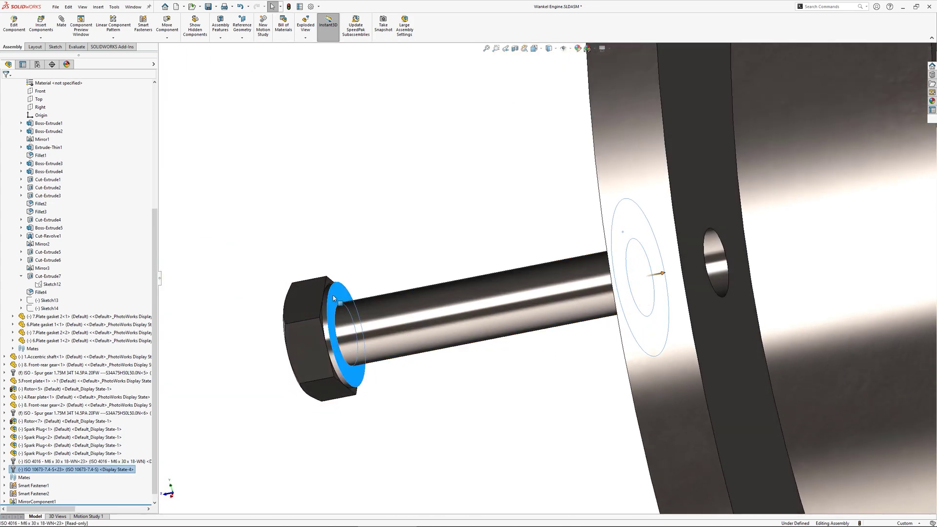
pyautogui.click(354, 288)
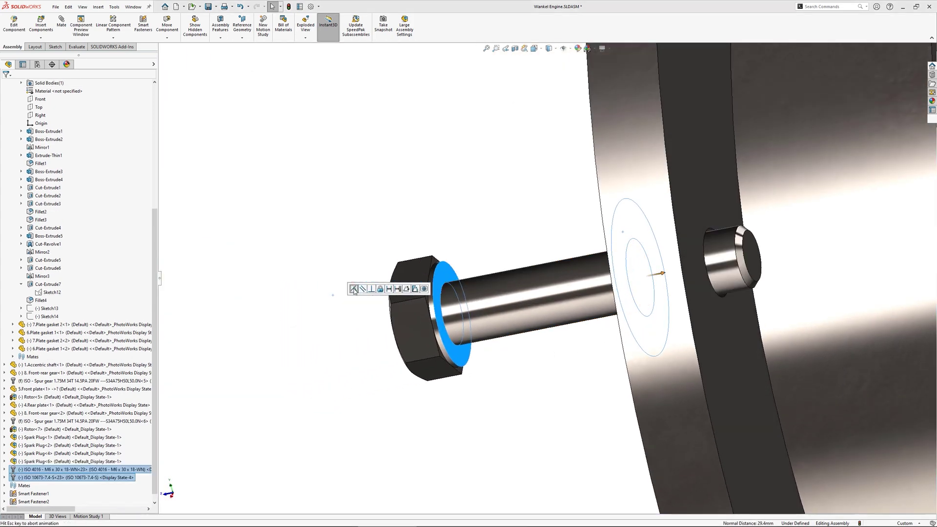
pyautogui.moveTo(425, 299); pyautogui.dragTo(532, 301, button='middle')
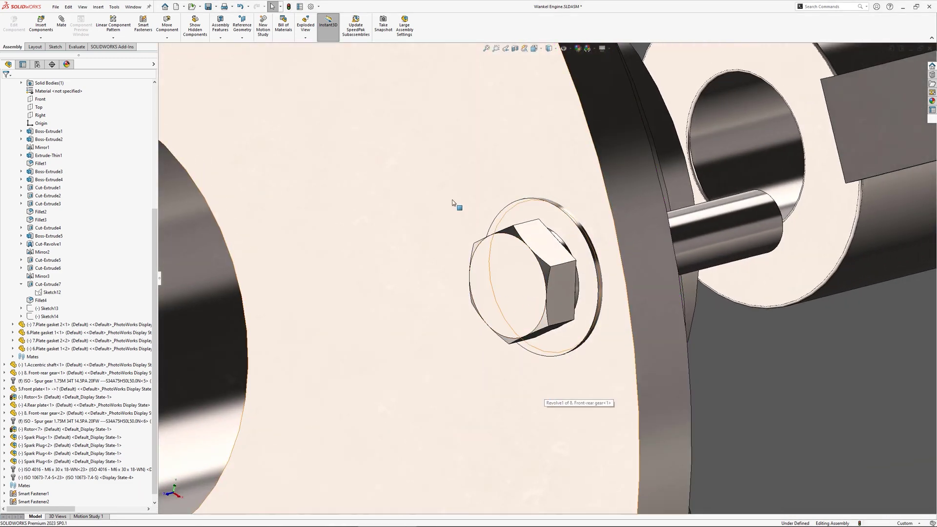
pyautogui.click(320, 7)
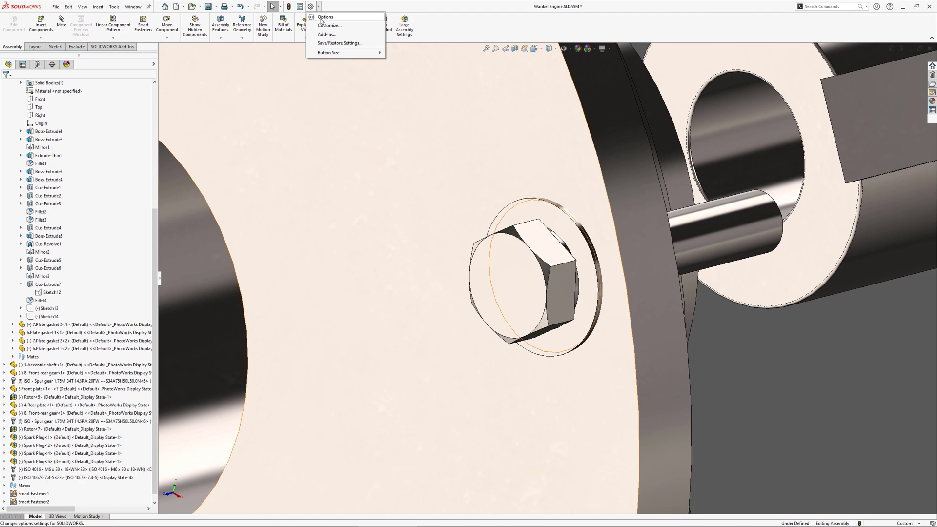
pyautogui.click(318, 22)
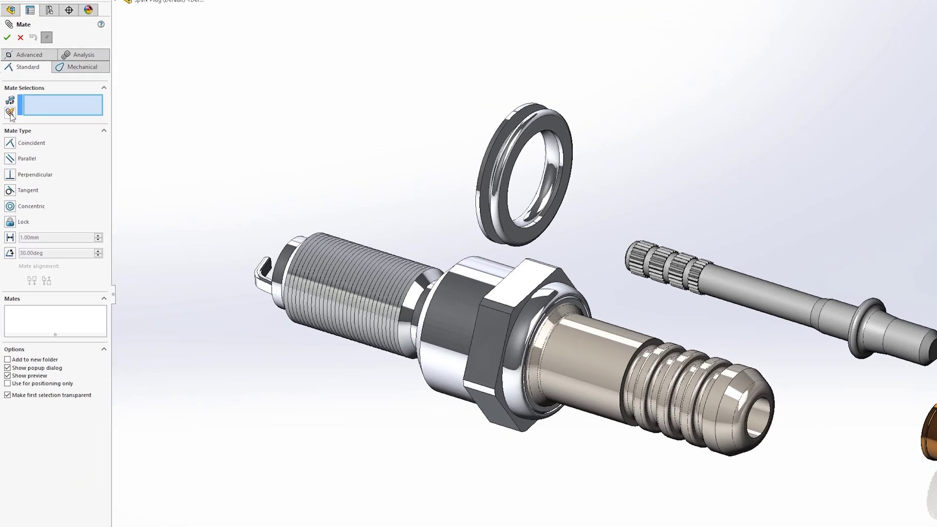
# Using Multiple mate mode, make the gasket, center electrode and terminal nut concentric with the Hexagon
pyautogui.click(9, 113)
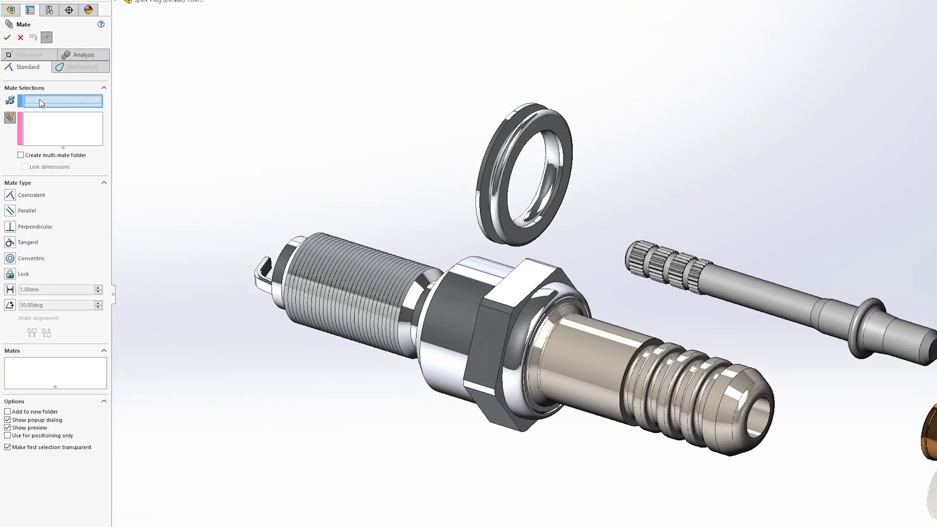
pyautogui.click(483, 337)
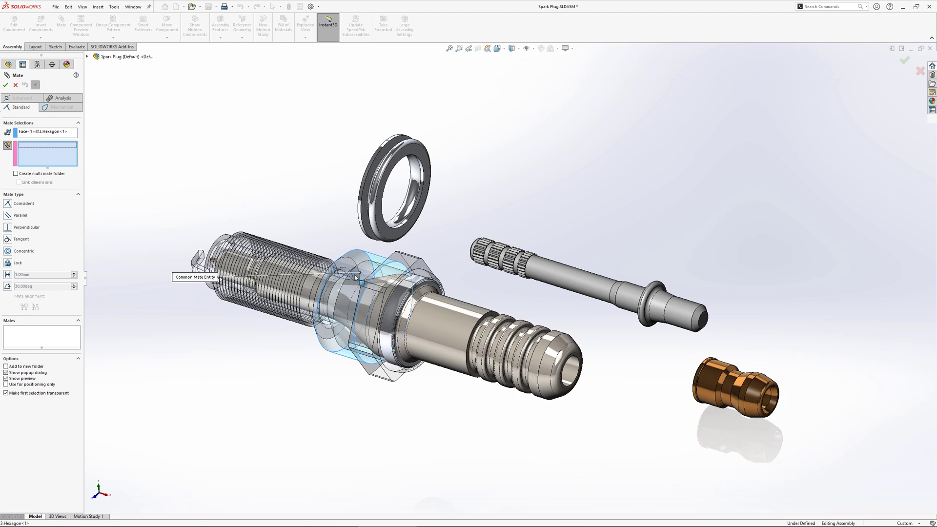
pyautogui.click(377, 156)
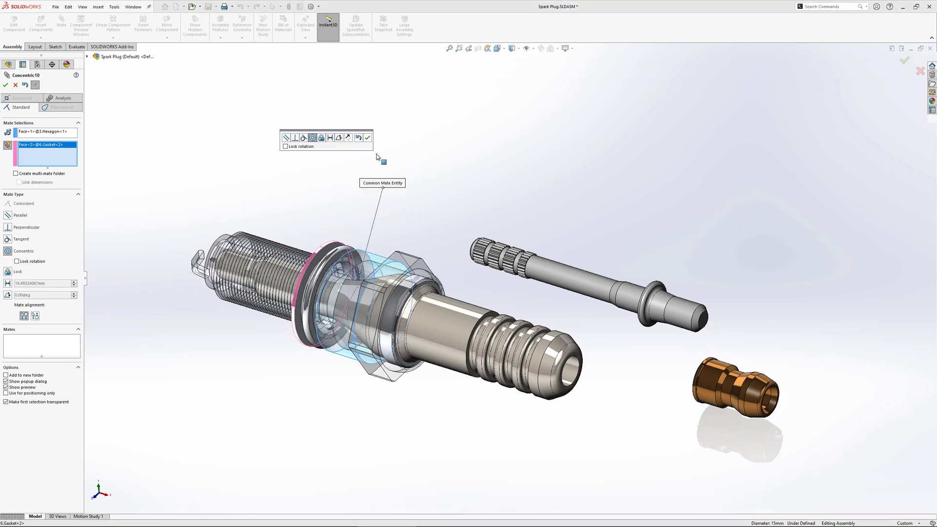
pyautogui.click(519, 264)
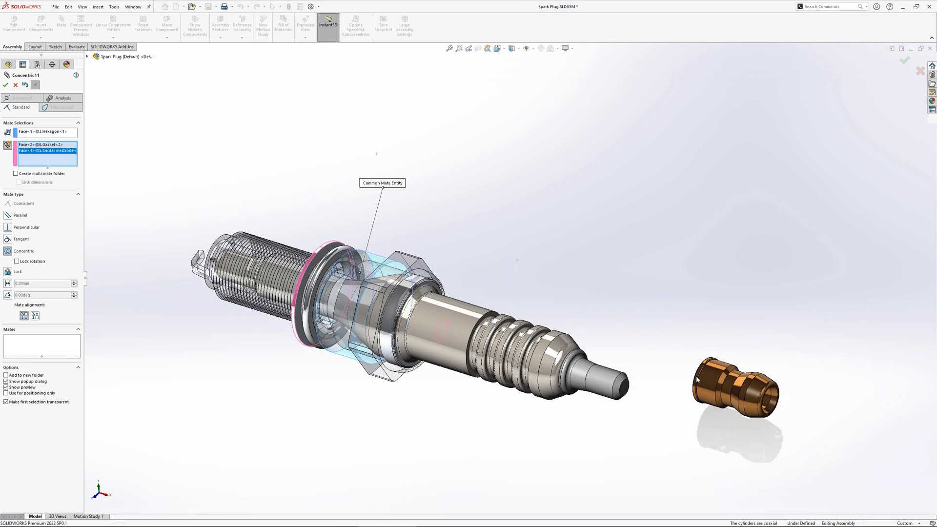
pyautogui.click(713, 385)
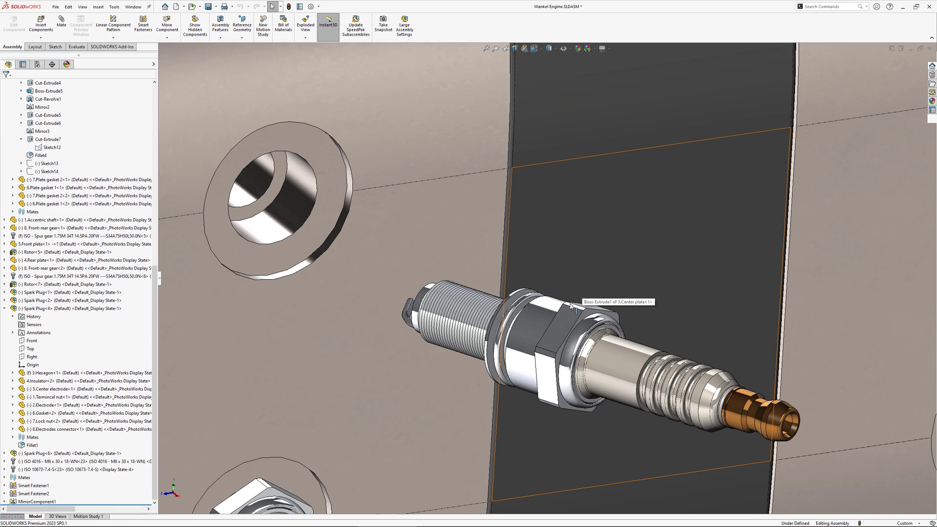
# Mate the spark plug's hidden hexagon underside face to the rotor housing's washer face
pyautogui.click(558, 309)
pyautogui.rightClick(559, 308)
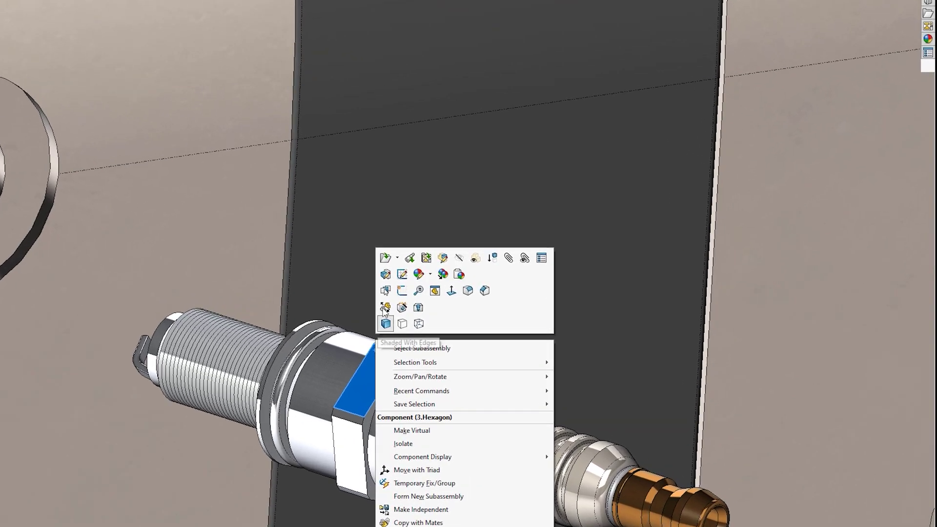
pyautogui.click(385, 308)
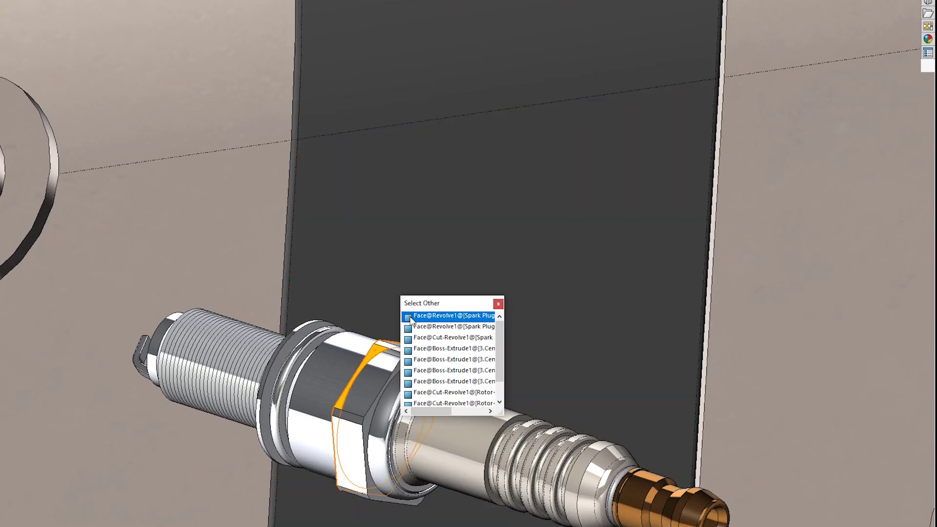
pyautogui.click(410, 316)
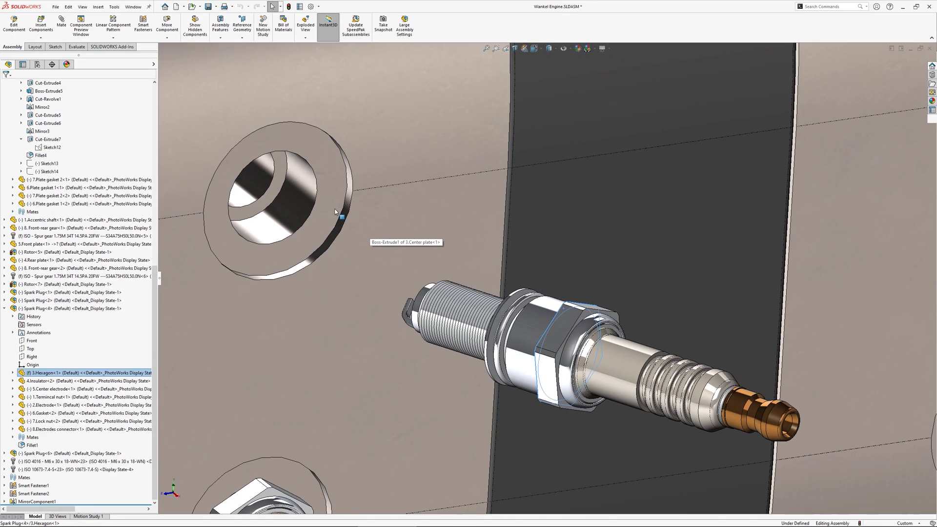
pyautogui.click(335, 211)
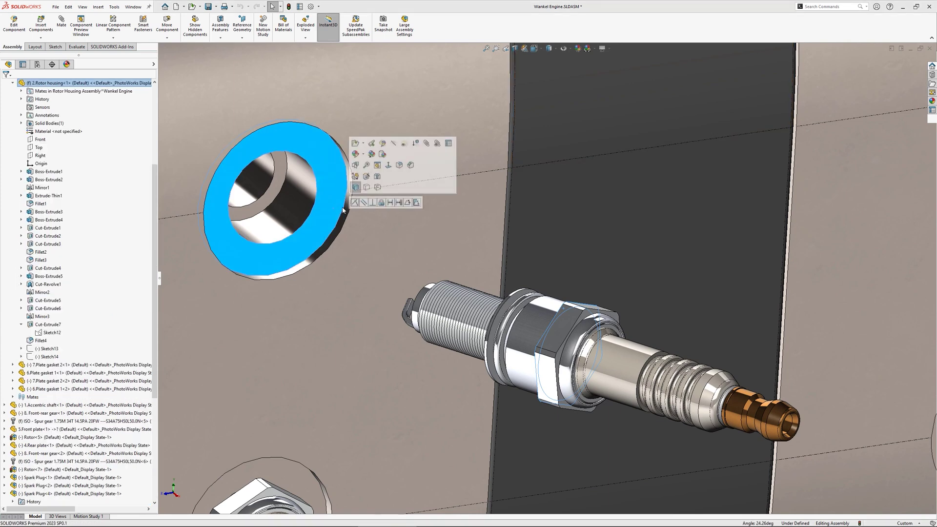
pyautogui.click(355, 202)
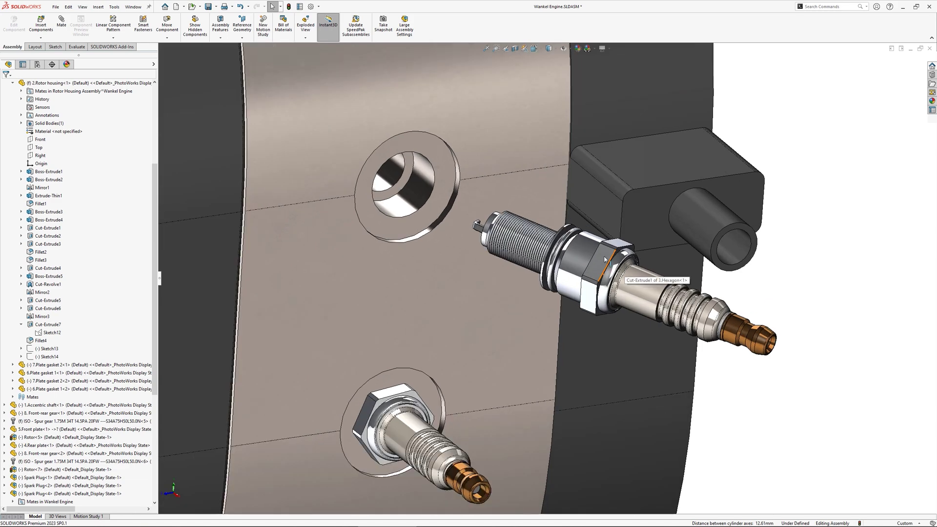
pyautogui.scroll(-5, 626, 268)
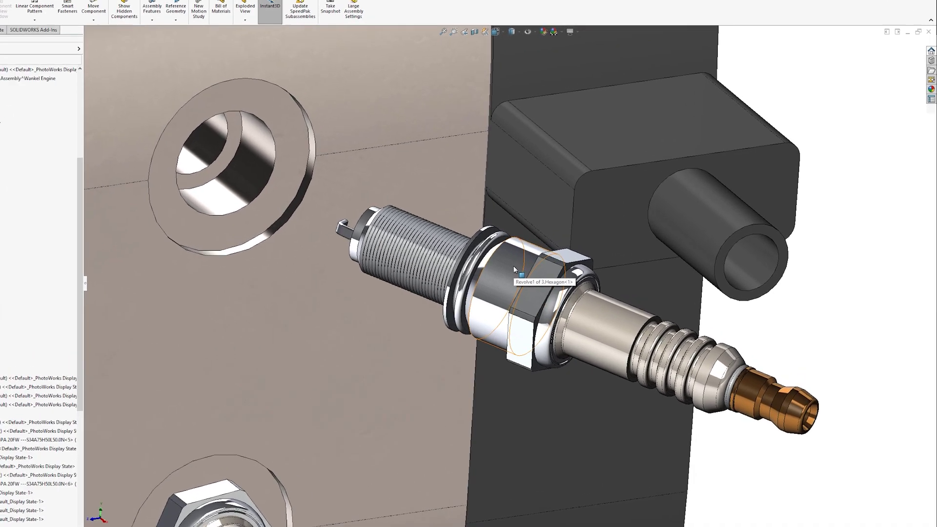
# Show the spark plug in the Component Preview Window and orient it to a side view
pyautogui.click(551, 264)
pyautogui.click(573, 277)
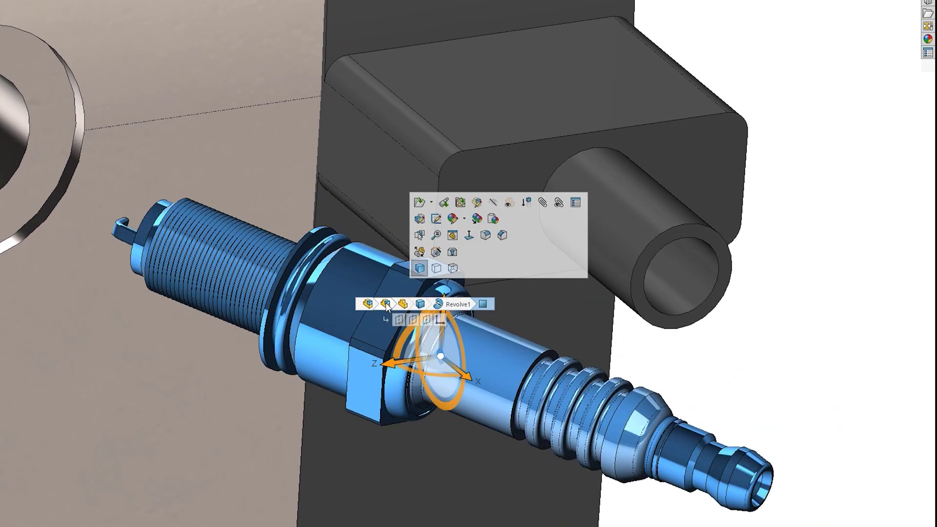
pyautogui.click(408, 267)
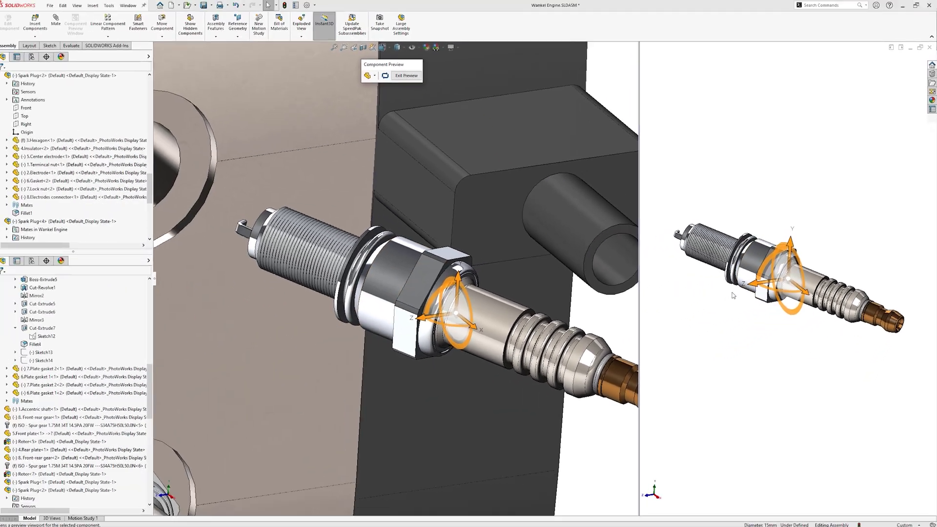
pyautogui.moveTo(801, 313); pyautogui.dragTo(814, 338, button='middle')
pyautogui.keyDown('ctrl'); pyautogui.moveTo(449, 273); pyautogui.dragTo(556, 298, button='middle'); pyautogui.keyUp('ctrl')
pyautogui.scroll(-5, 773, 246)
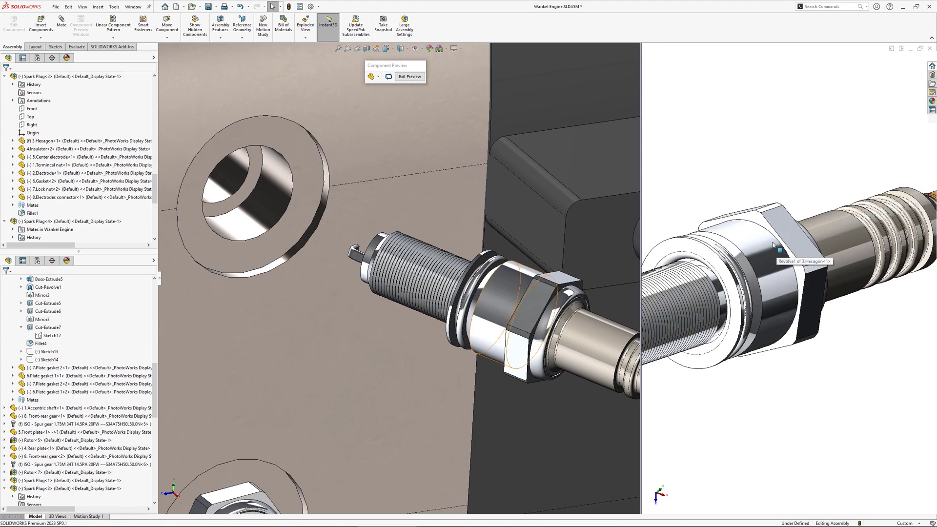
pyautogui.scroll(-2, 773, 246)
# Mate the plug's hexagon face coincident with the washer face on the rotor housing
pyautogui.click(762, 223)
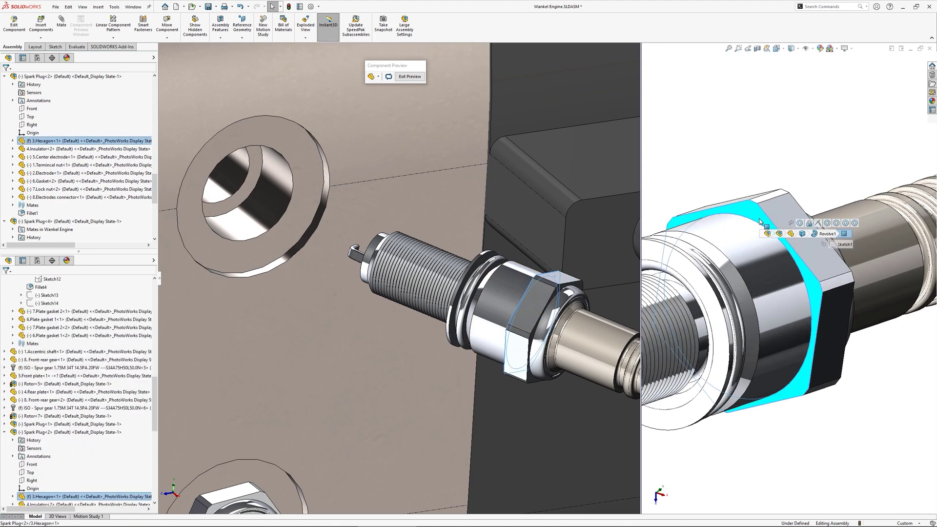
pyautogui.click(310, 185)
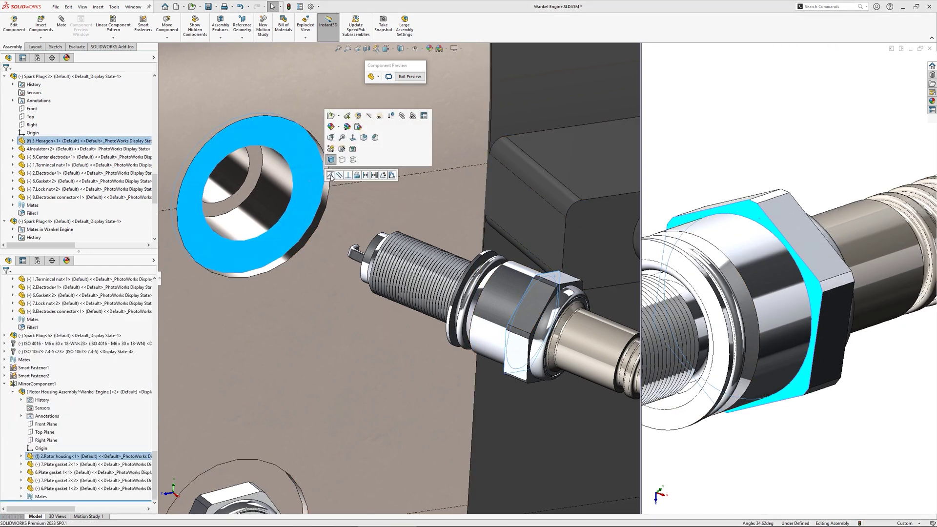
pyautogui.click(330, 175)
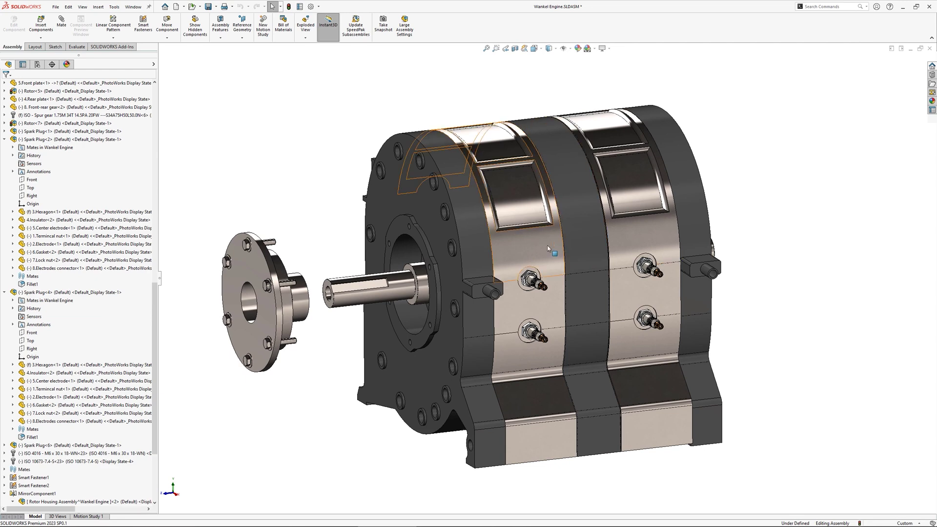
# Hide two rotor housing sections with Tab, then bring back the rear and silver housings with Shift+Tab
pyautogui.press('Tab')
pyautogui.press('Tab')
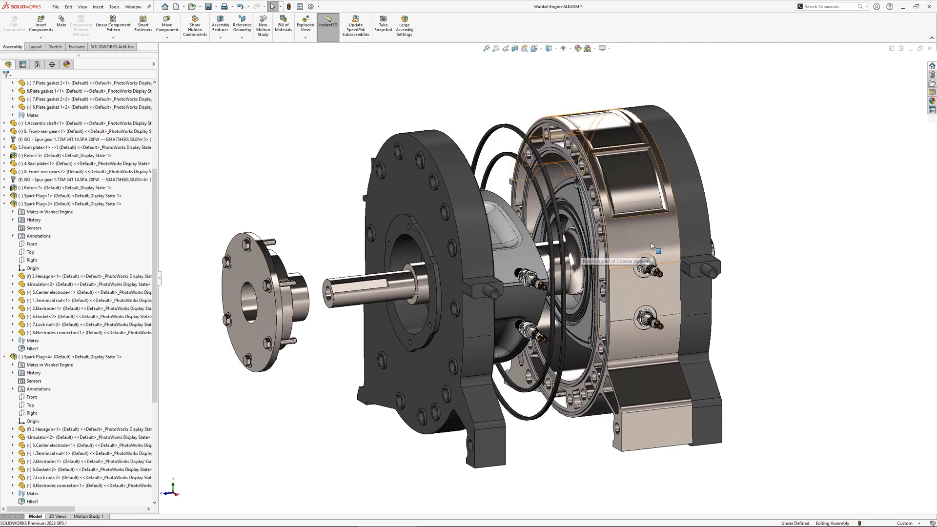
pyautogui.press('Tab')
pyautogui.press('Tab')
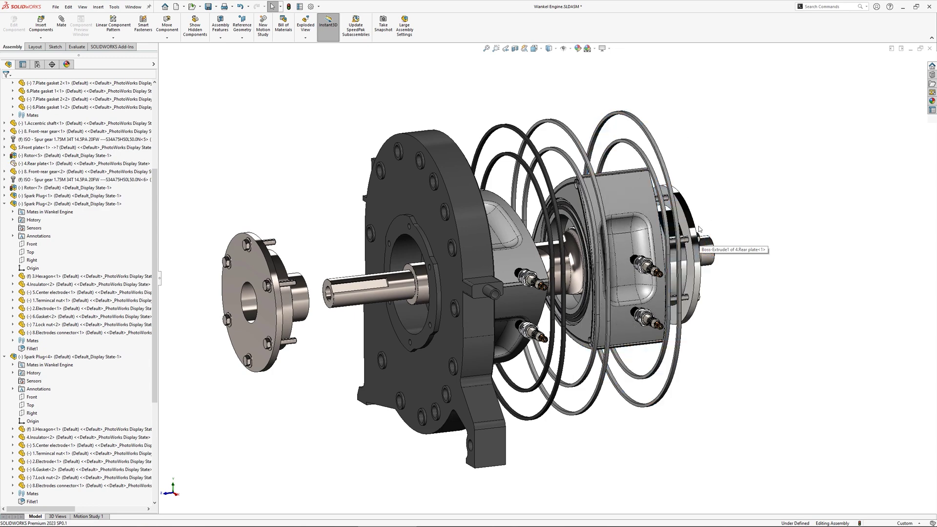
pyautogui.hotkey('shift', 'Tab')
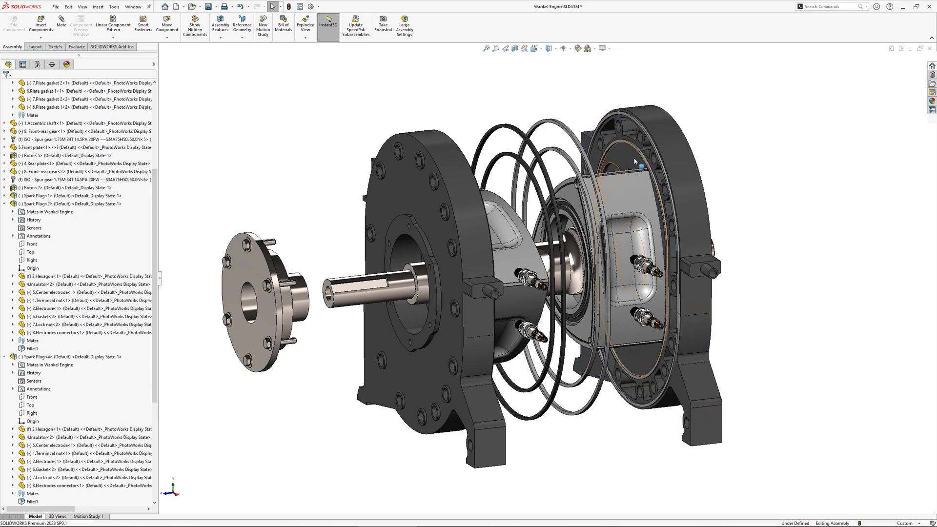
pyautogui.hotkey('shift', 'Tab')
pyautogui.hotkey('shift', 'Tab')
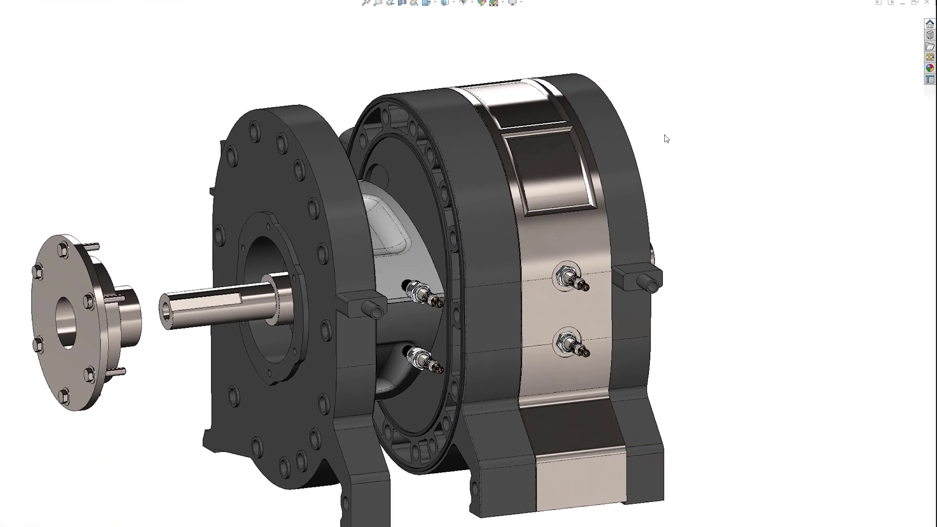
# Unhide the front rotor housing through Show Hidden Components and exit back to the full assembly
pyautogui.rightClick(721, 155)
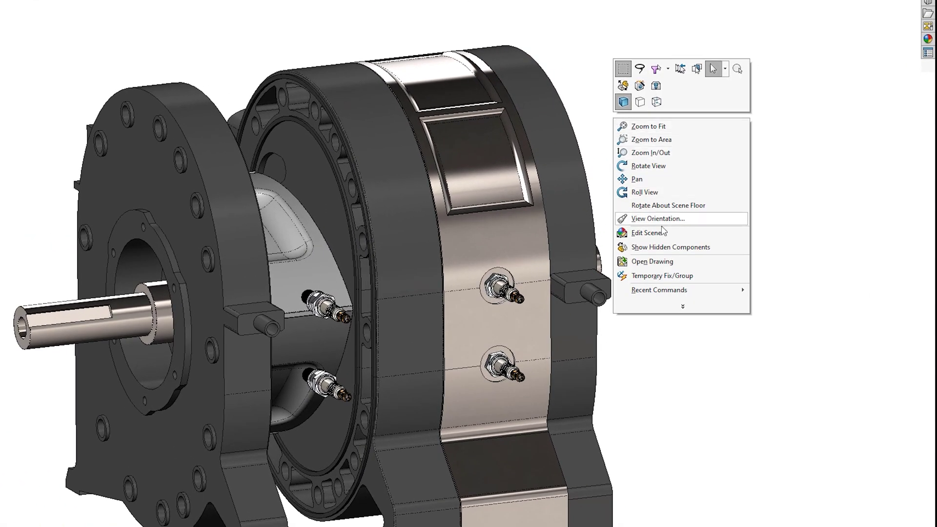
pyautogui.click(671, 246)
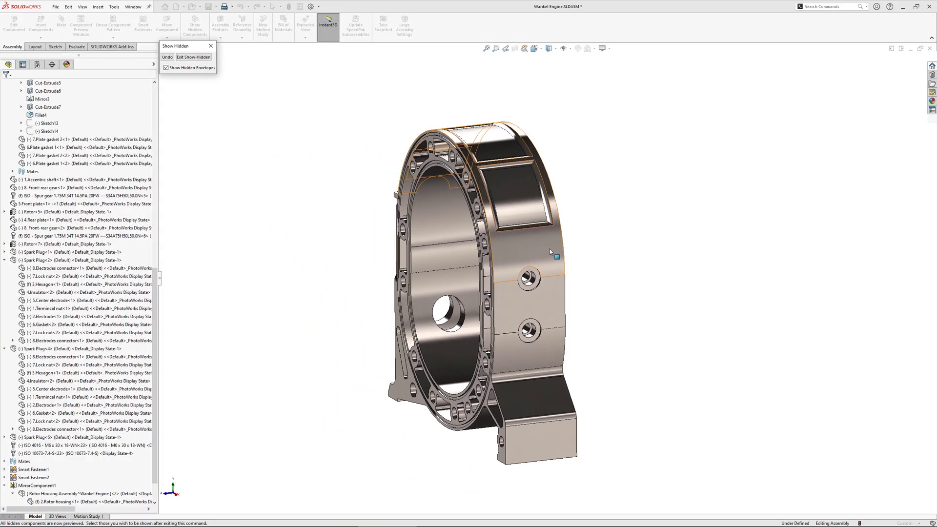
pyautogui.moveTo(655, 489); pyautogui.dragTo(301, 92)
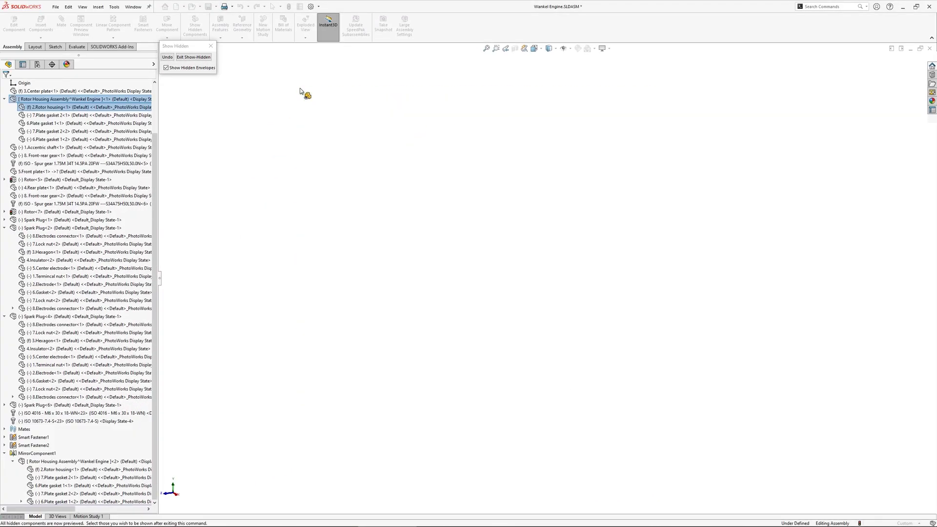
pyautogui.click(206, 57)
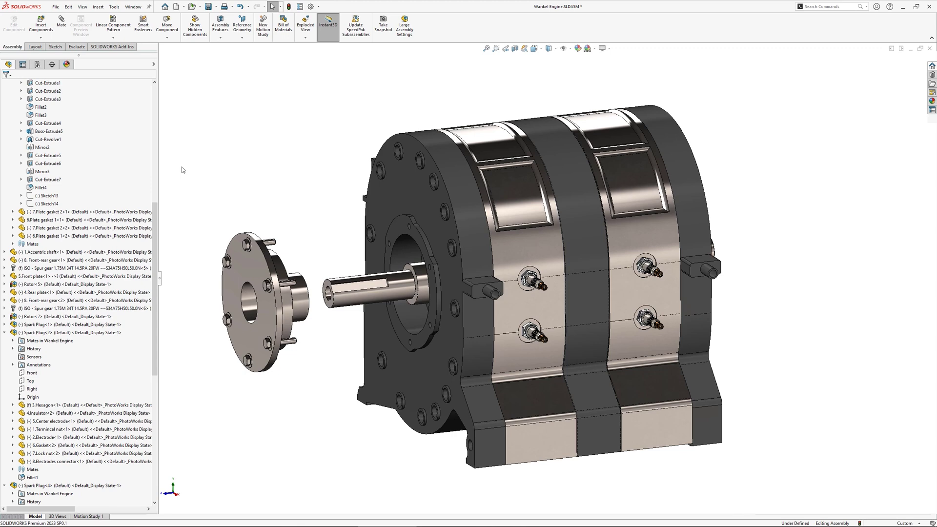
# With all component planes shown, make the hub's Plane1 coincident with the front plate's gasket ring face
pyautogui.scroll(-3, 392, 274)
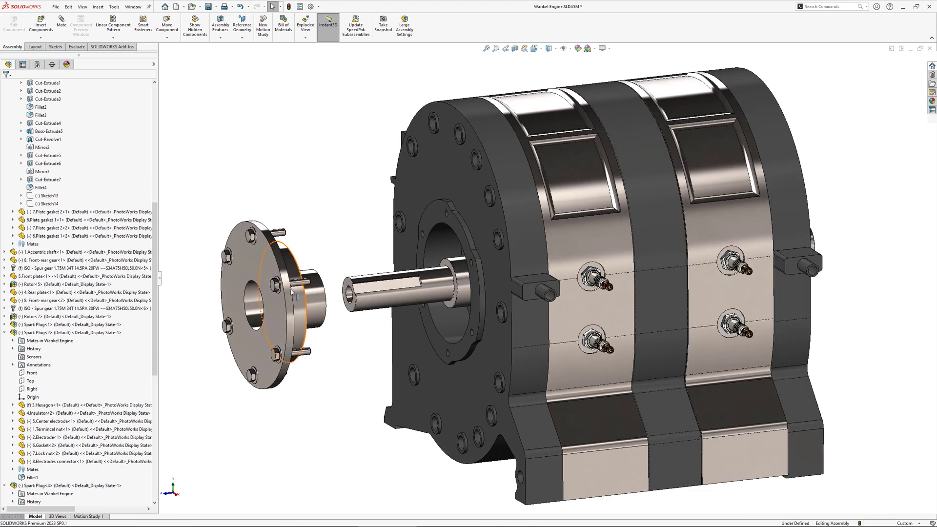
pyautogui.scroll(-2, 391, 273)
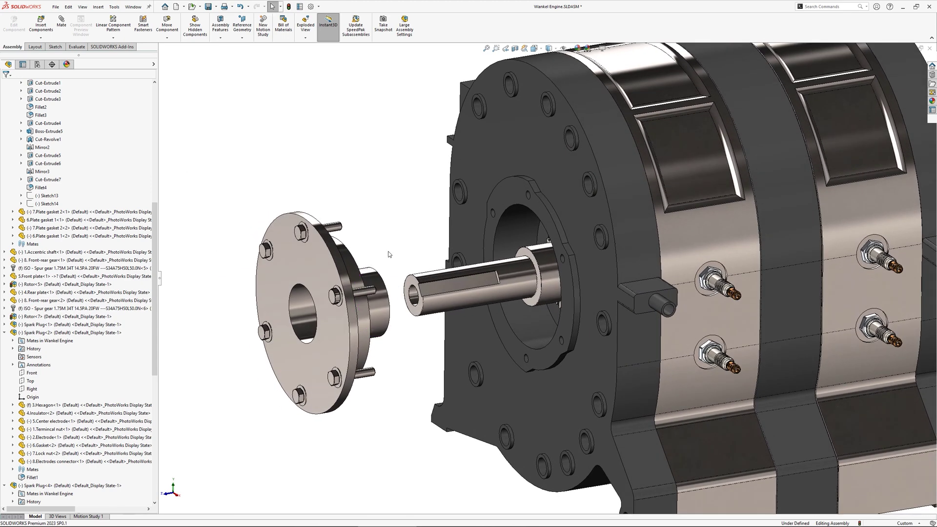
pyautogui.scroll(-1, 389, 253)
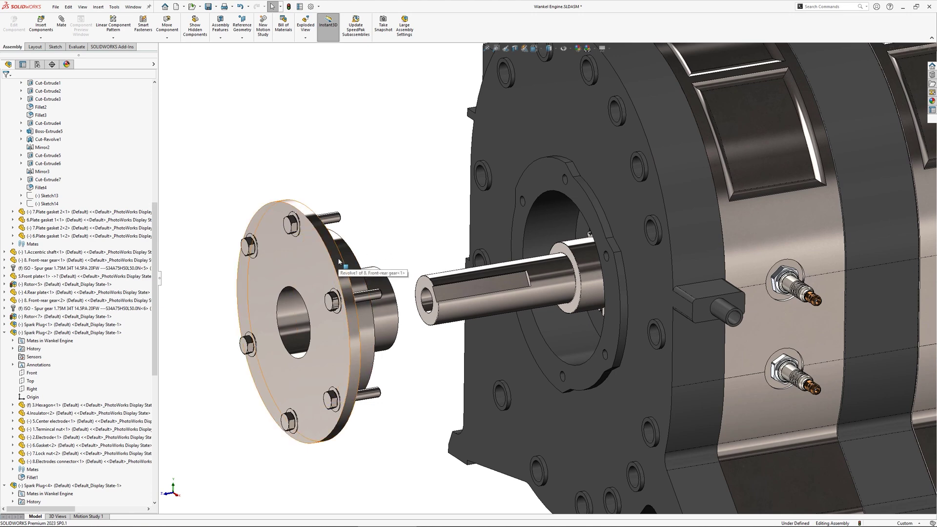
pyautogui.hotkey('ctrl', 'shift', 'p')
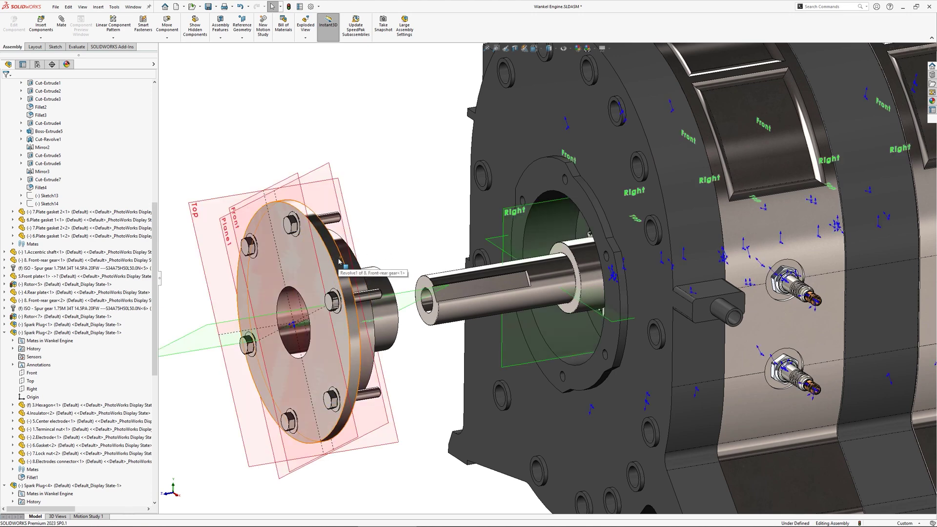
pyautogui.click(331, 169)
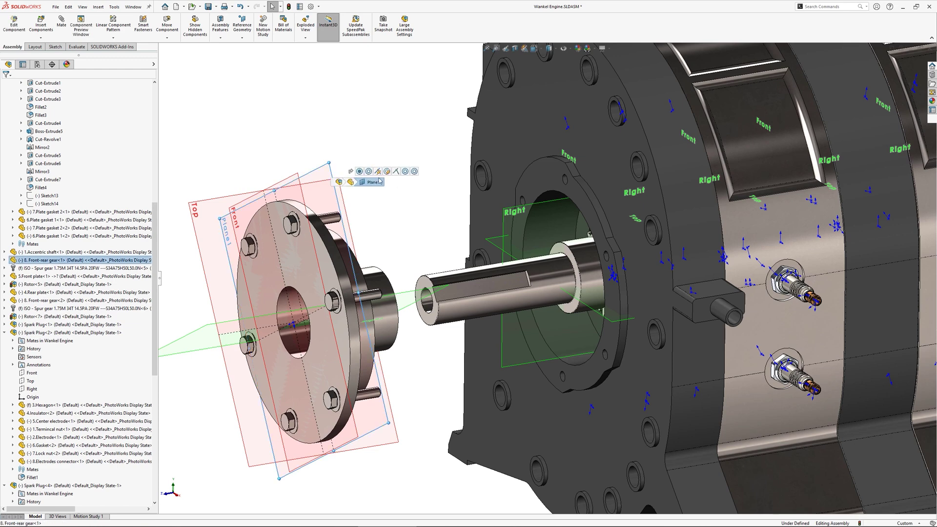
pyautogui.keyDown('ctrl'); pyautogui.click(535, 183); pyautogui.keyUp('ctrl')
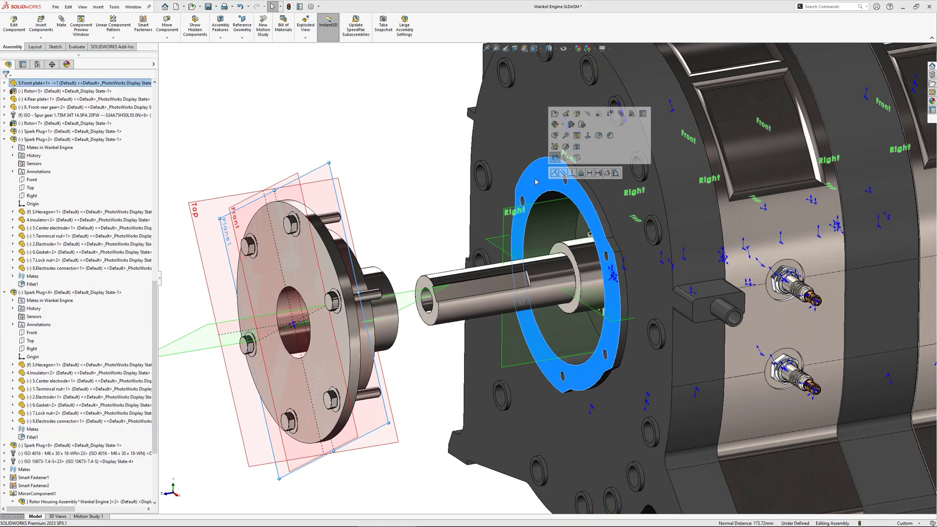
pyautogui.click(554, 172)
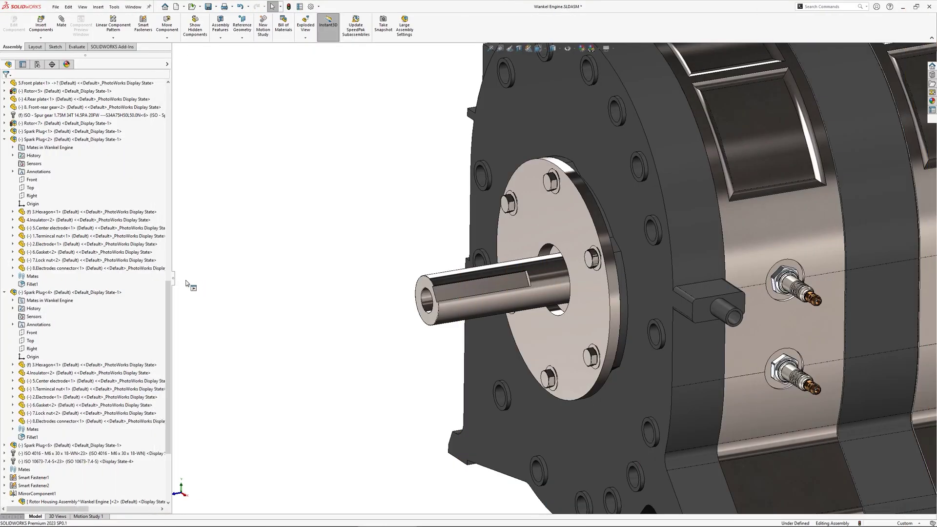
# Widen the FeatureManager panel and fold all expanded branches to top-level components with Shift+C
pyautogui.moveTo(186, 283); pyautogui.dragTo(189, 284)
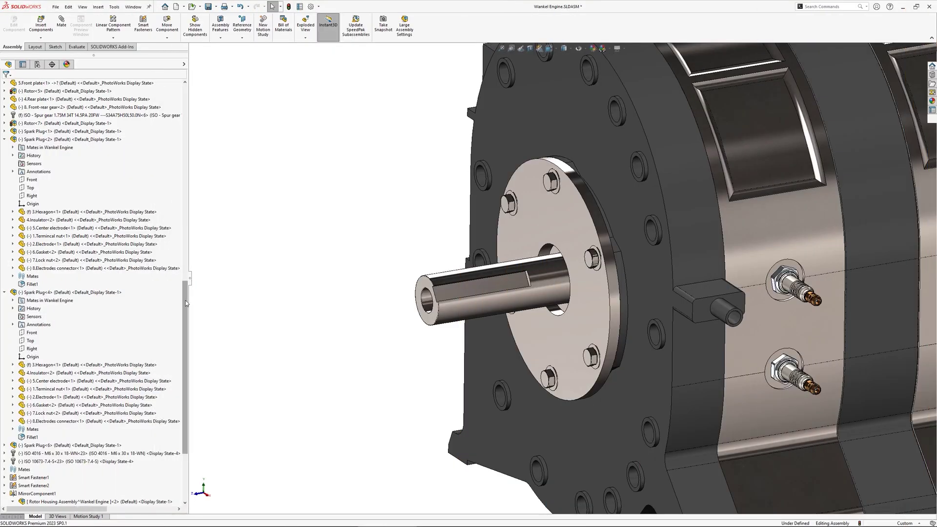
pyautogui.scroll(-3, 188, 332)
pyautogui.moveTo(187, 332); pyautogui.dragTo(195, 92)
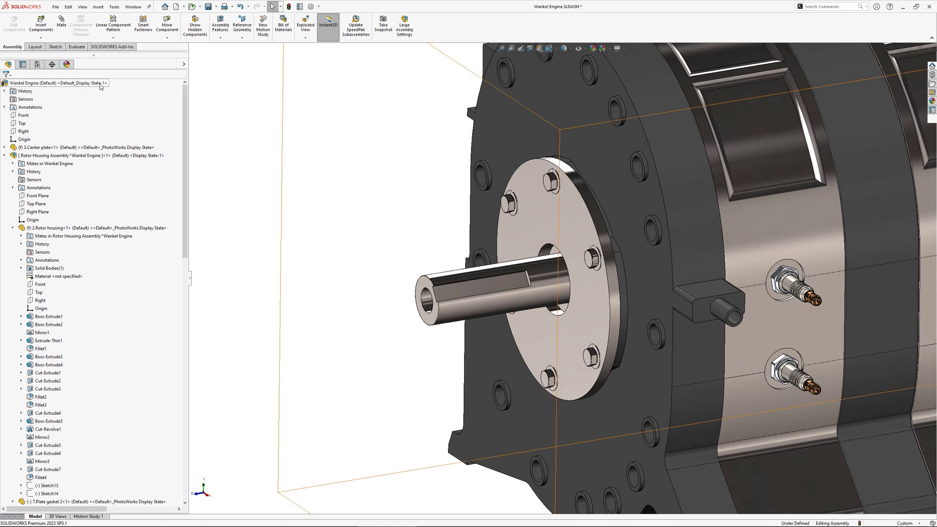
pyautogui.hotkey('shift', 'c')
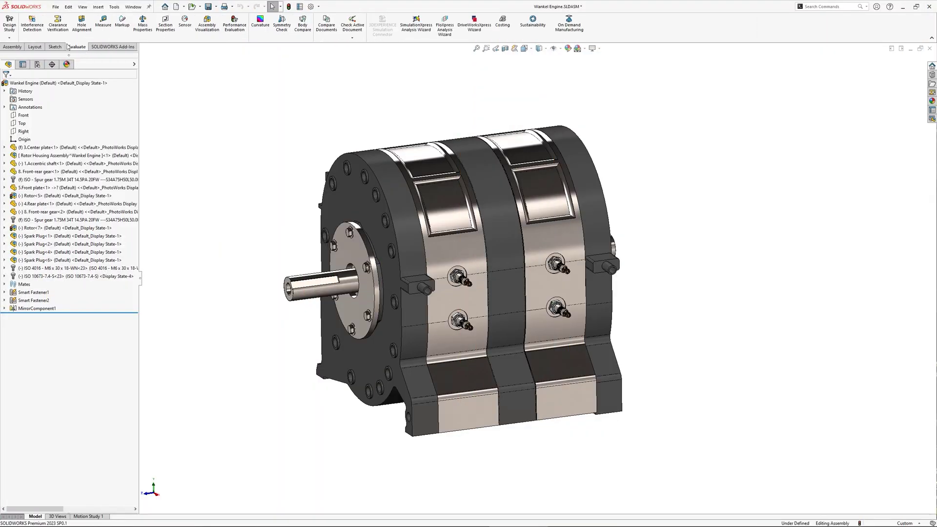
# Run Interference Detection across the whole Wankel engine assembly
pyautogui.click(32, 27)
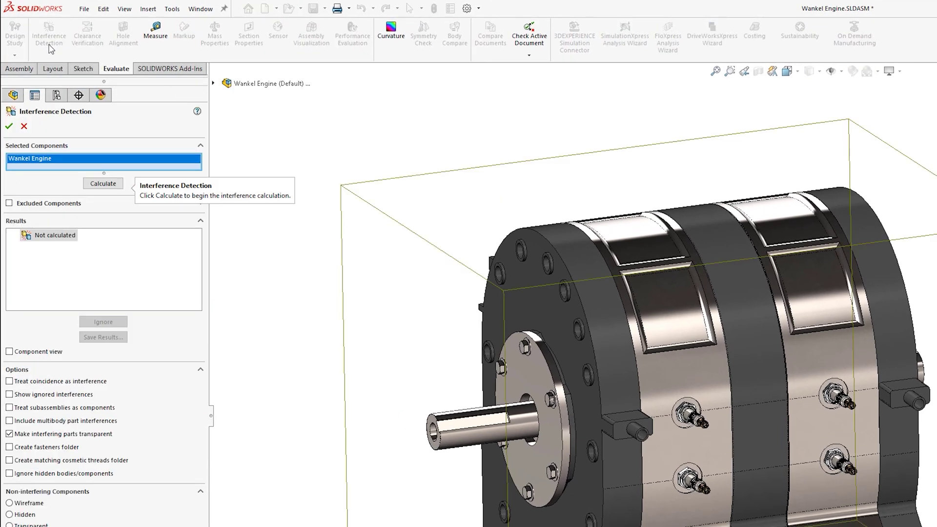
pyautogui.click(115, 185)
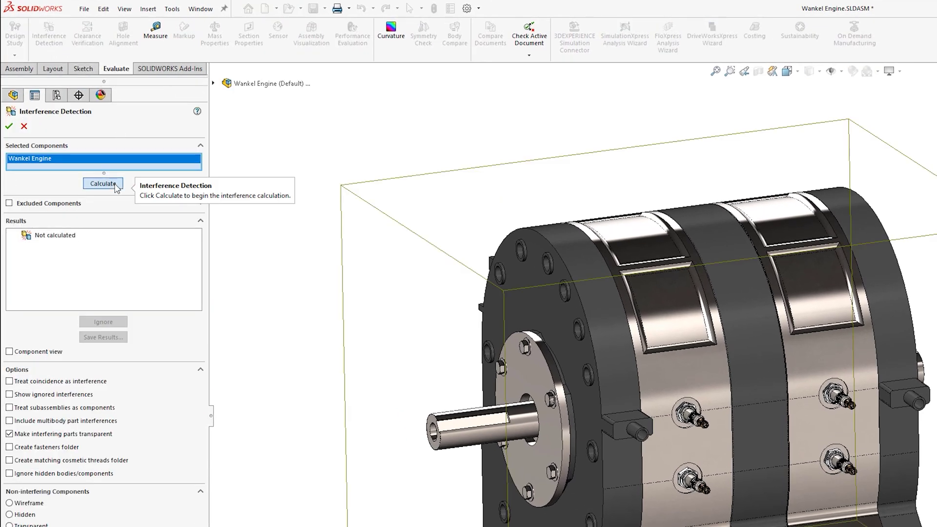
pyautogui.click(115, 185)
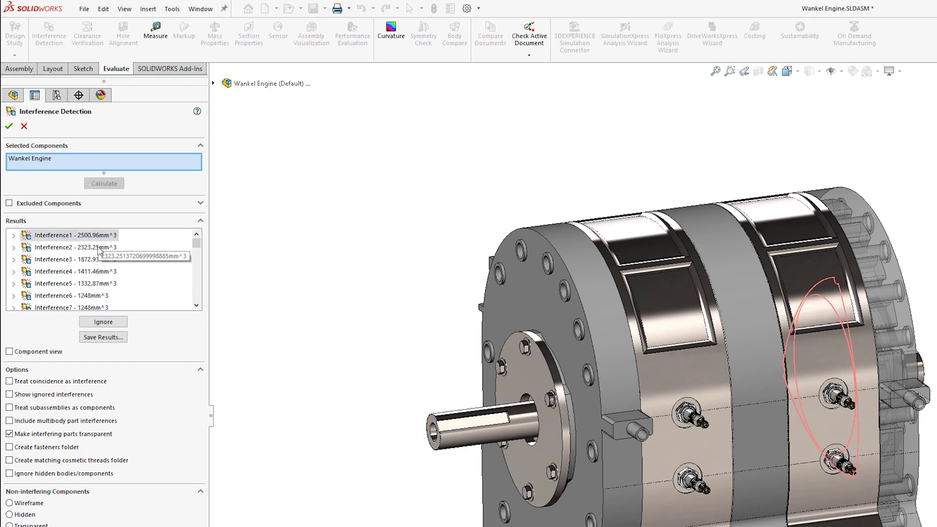
# Inspect Interference2, Interference3, Interference4 and Interference6 in the results list
pyautogui.click(99, 248)
pyautogui.click(97, 261)
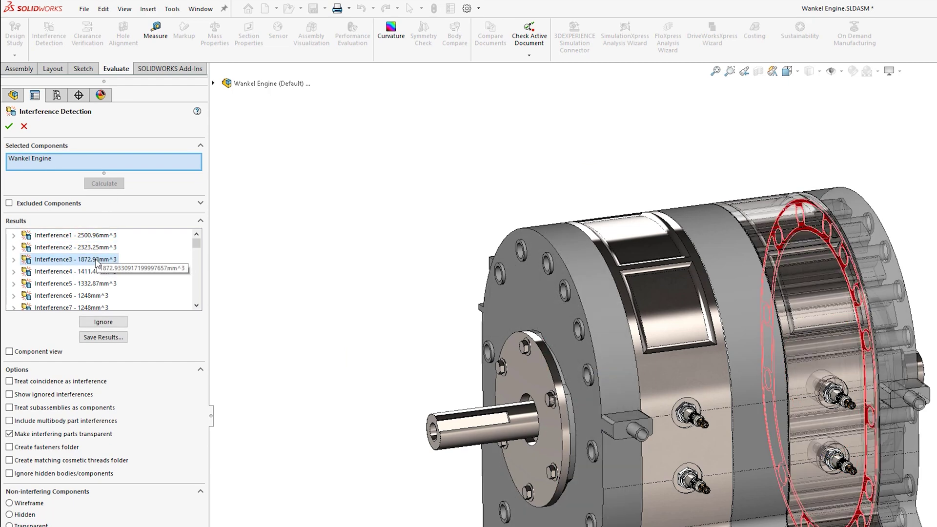
pyautogui.click(93, 273)
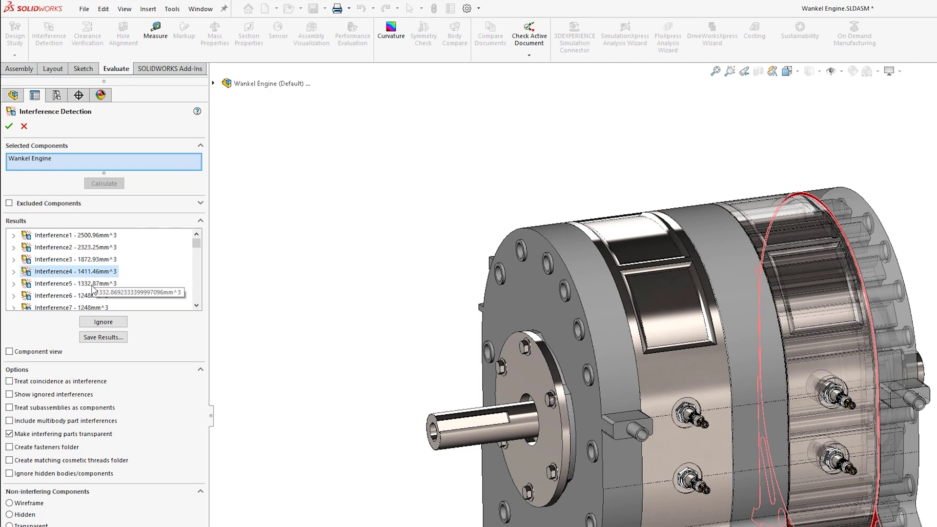
pyautogui.click(92, 297)
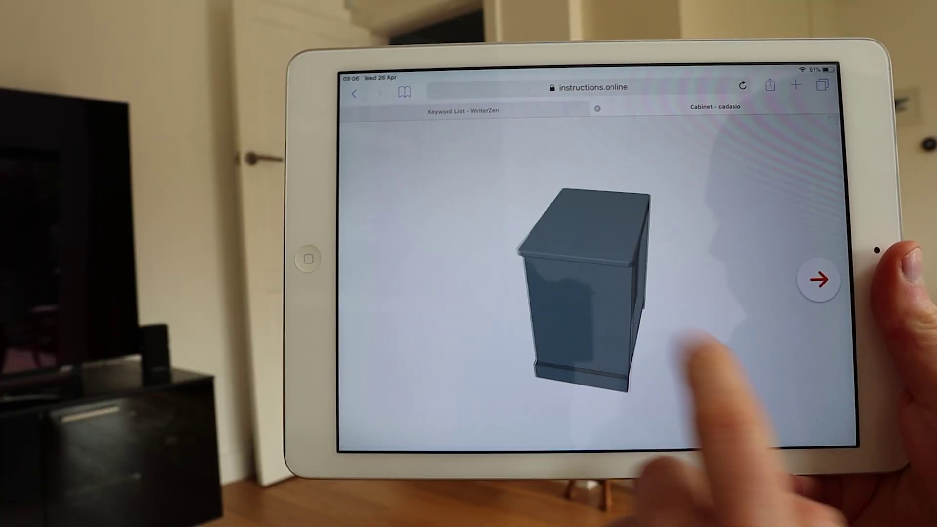
pyautogui.moveTo(690, 354); pyautogui.dragTo(664, 337)
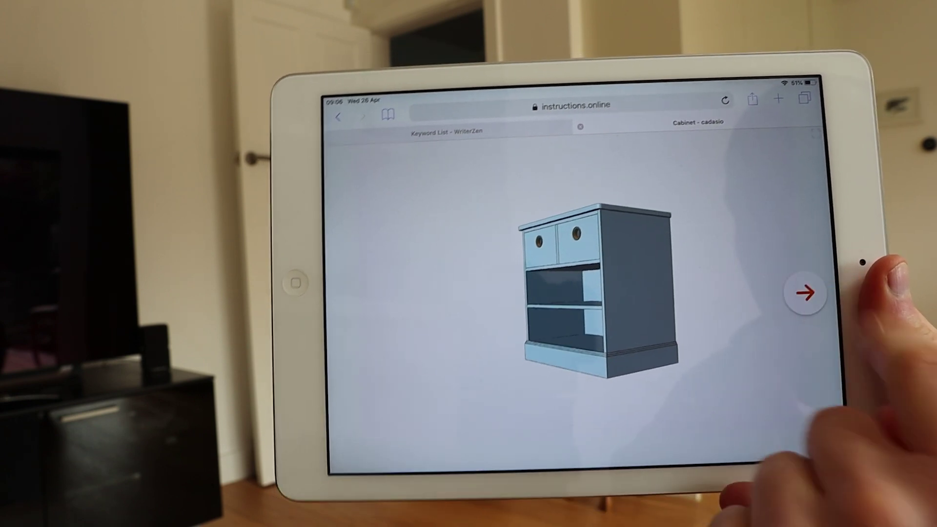
# Advance the cabinet instructions two steps forward with the red next arrow
pyautogui.click(804, 290)
pyautogui.click(802, 293)
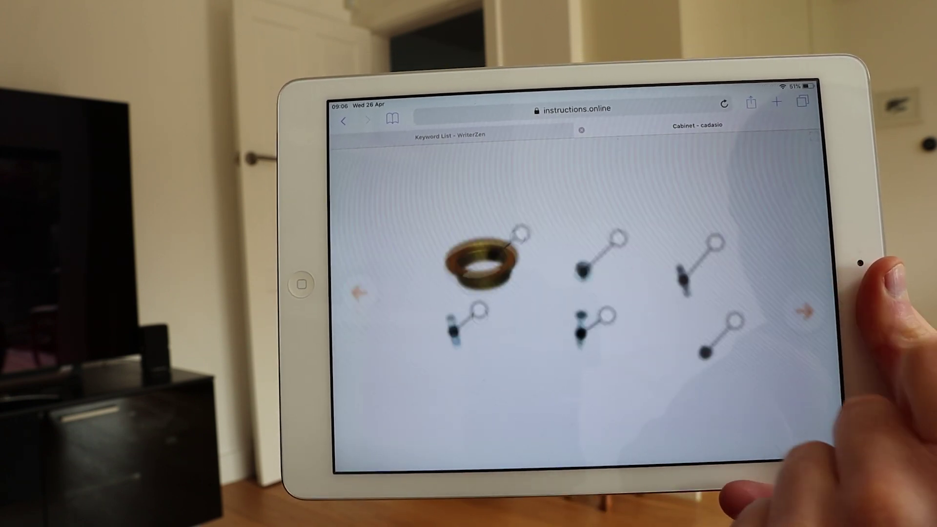